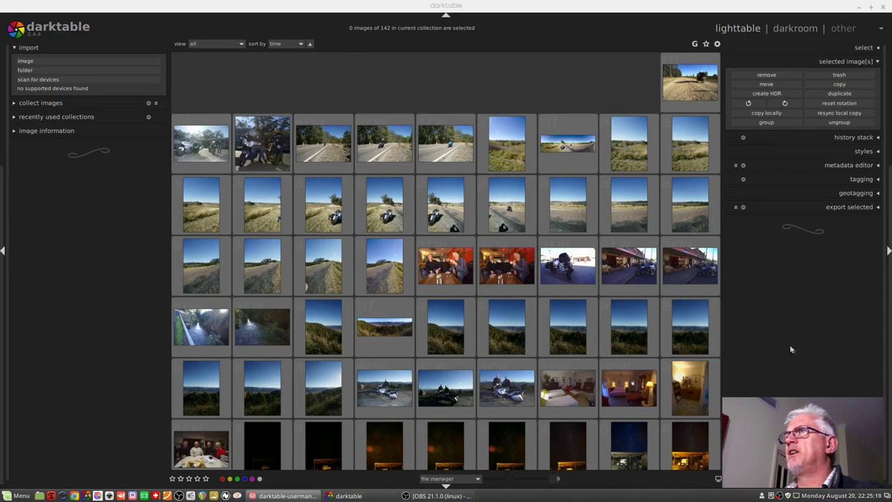
- Scroll to the motorbike shots and open _DSC3138.arw in the darkroom
scroll(696, 371, down, 4)
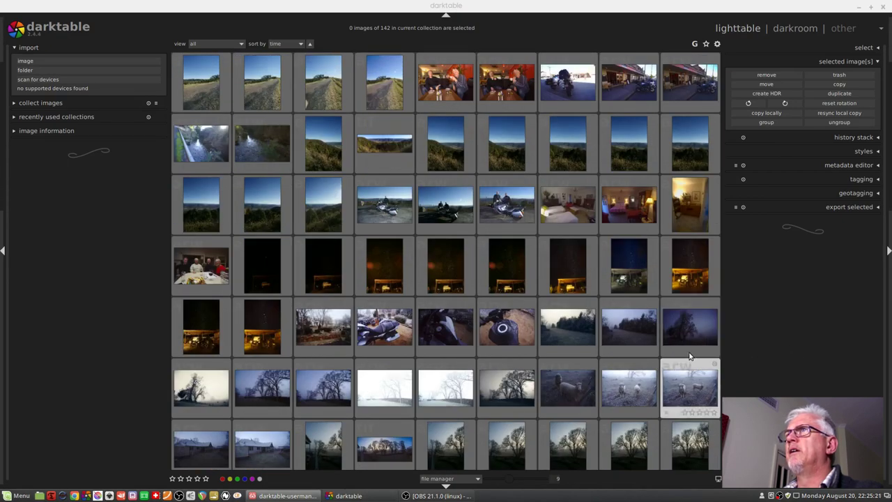
scroll(683, 356, down, 6)
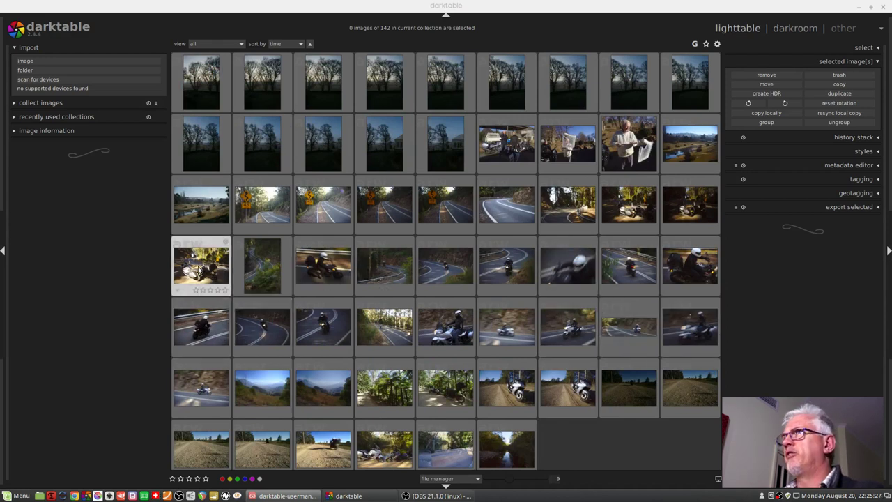
double_click(199, 269)
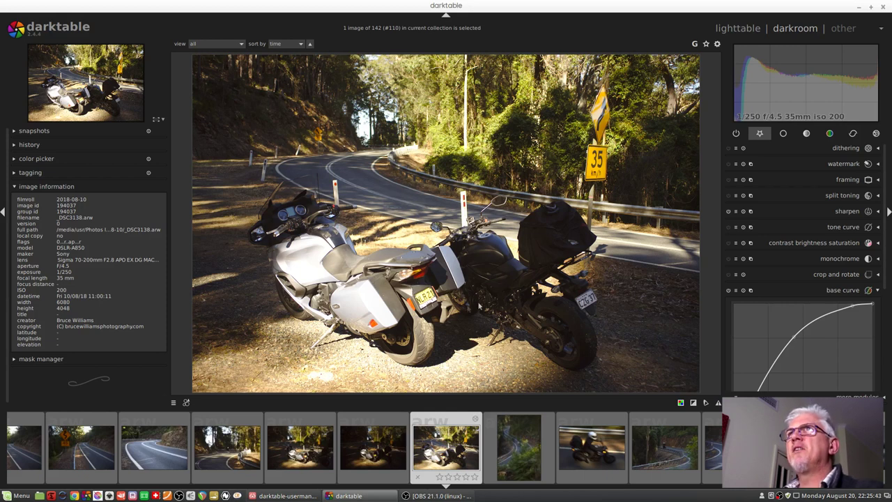
- Step through the history from 0 – original and 1 – sharpen to 2 – orientation, then scroll to base curve
click(36, 144)
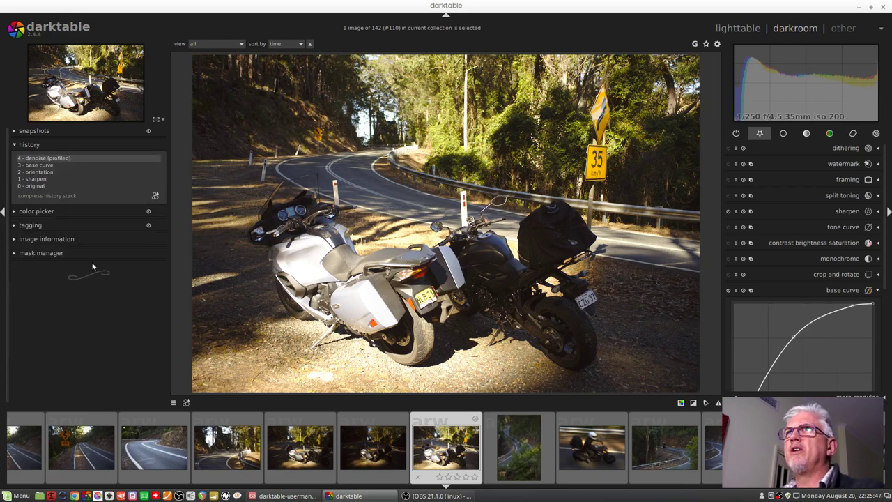
click(32, 186)
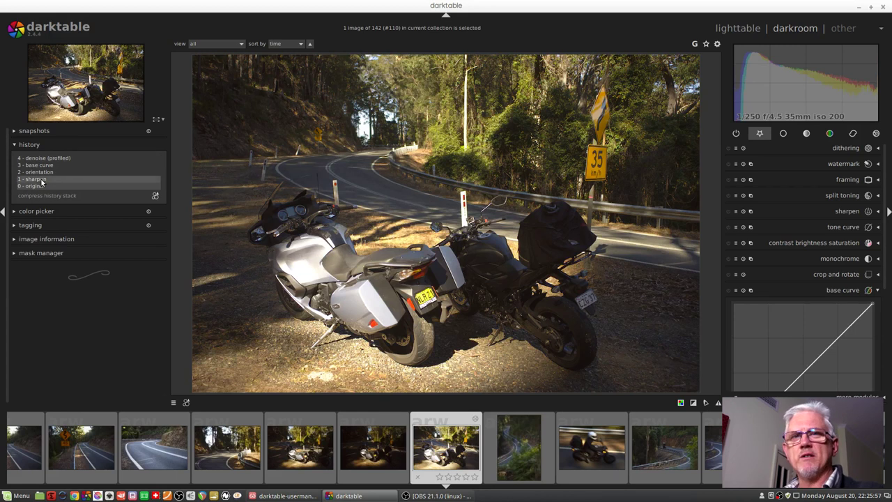
click(42, 181)
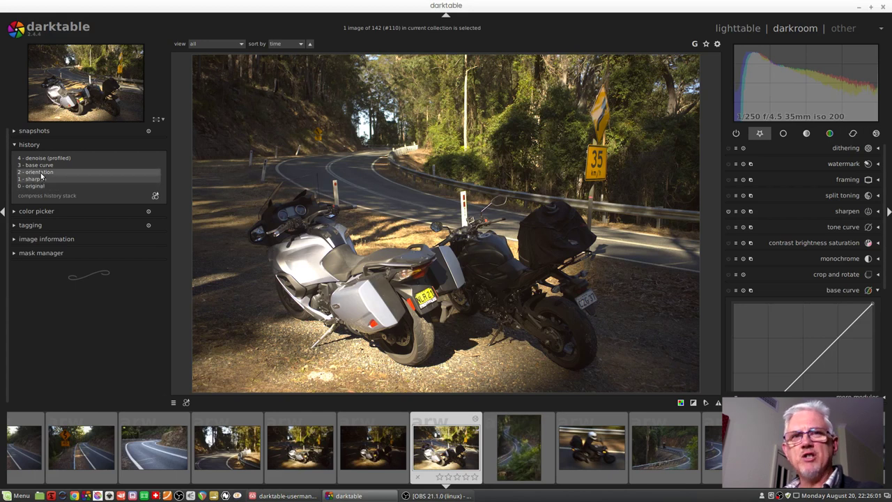
click(41, 174)
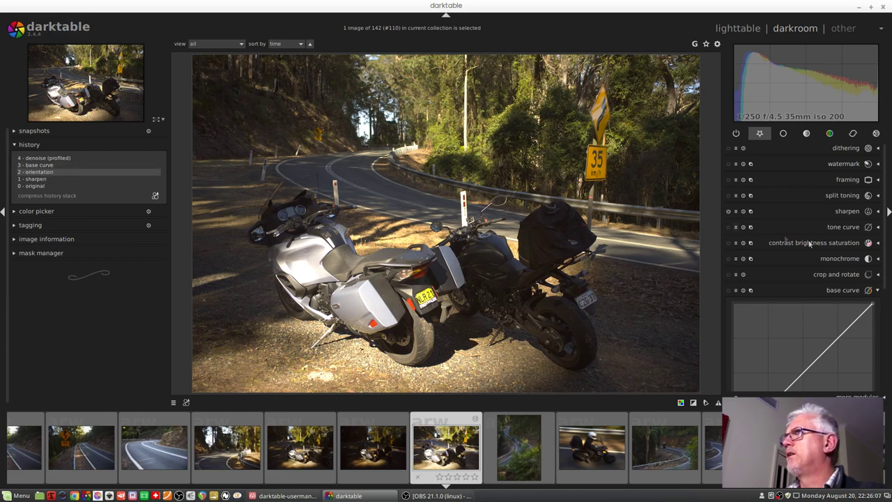
drag(885, 239, 887, 307)
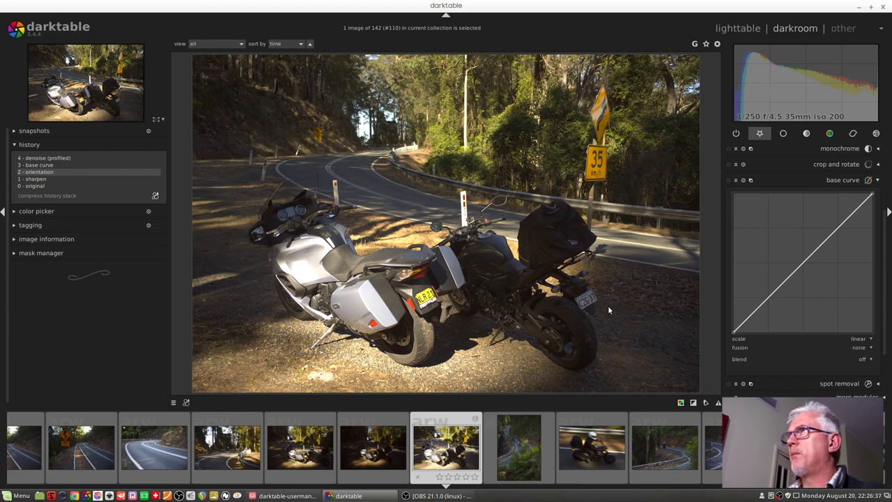
click(736, 181)
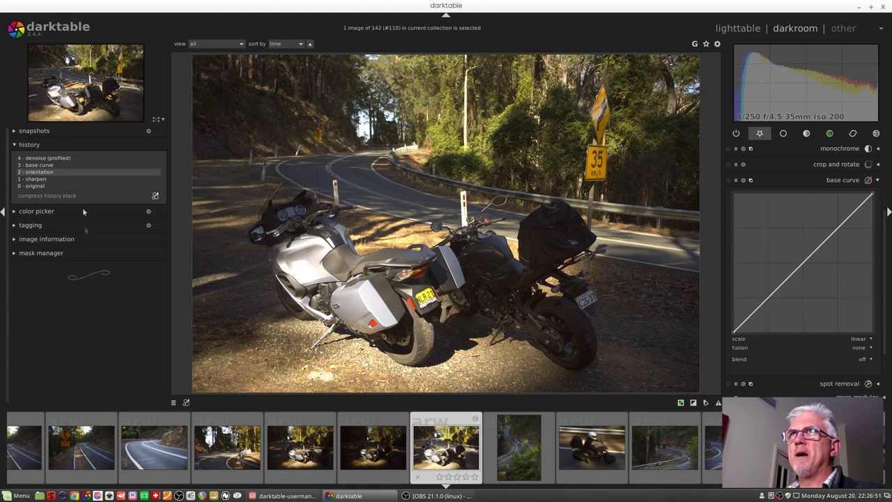
key(Escape)
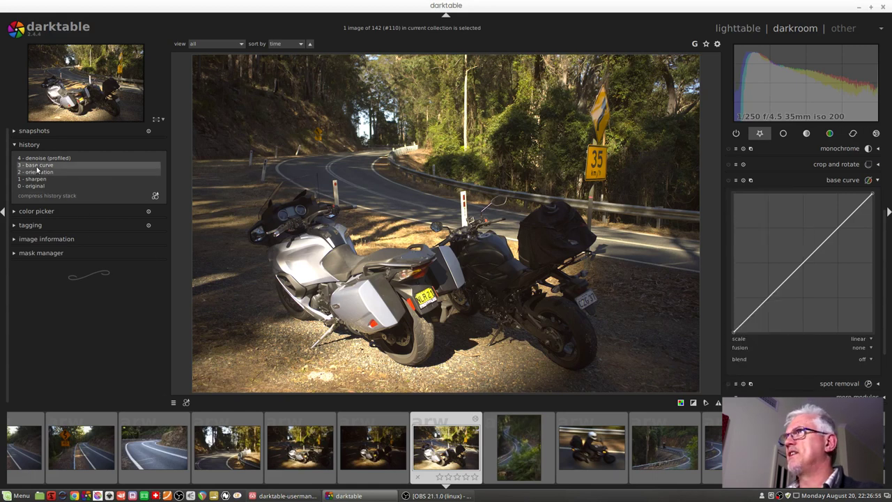
click(736, 180)
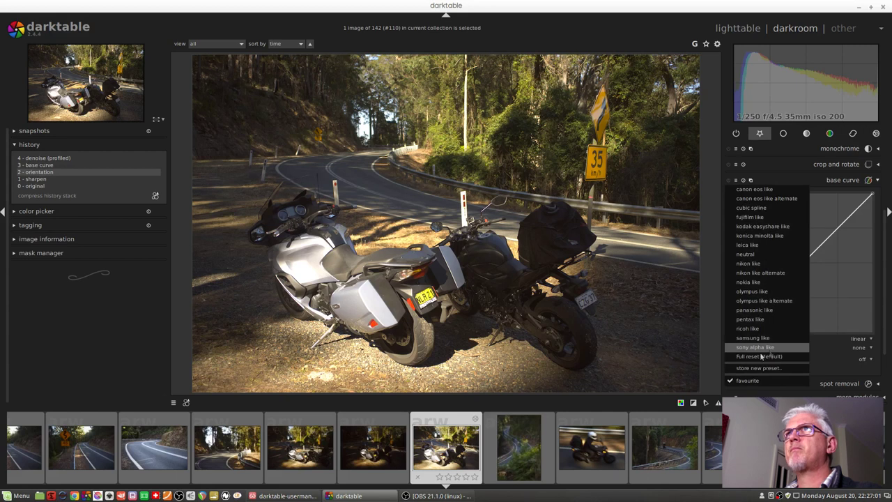
click(45, 167)
click(45, 166)
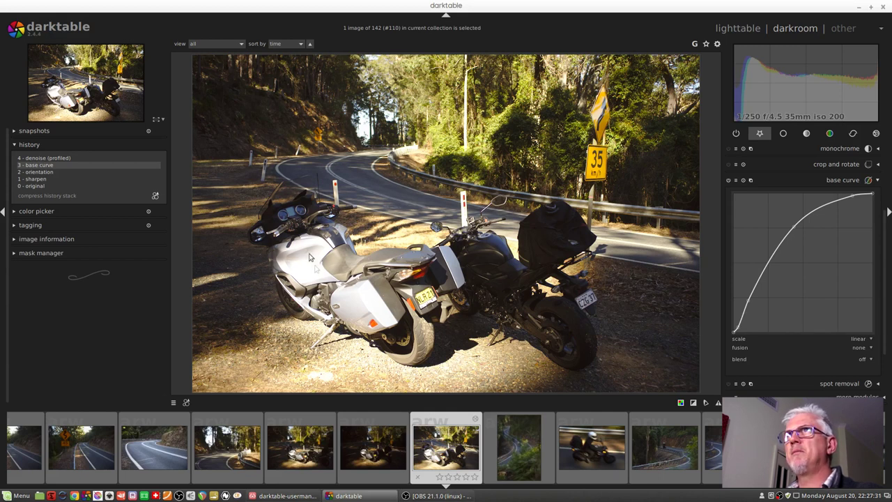
click(36, 173)
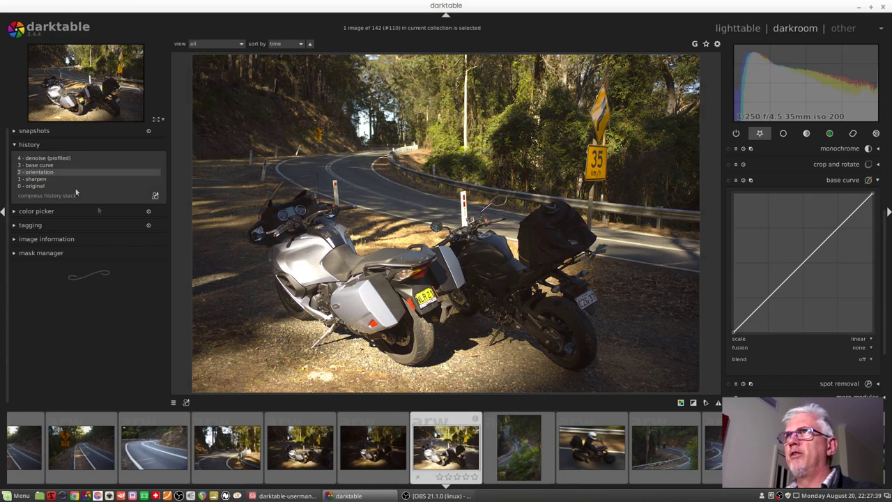
click(50, 165)
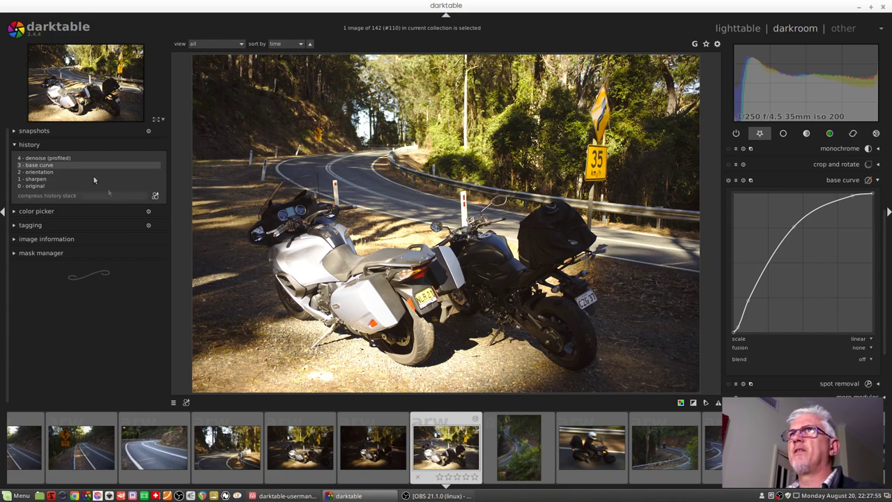
click(46, 173)
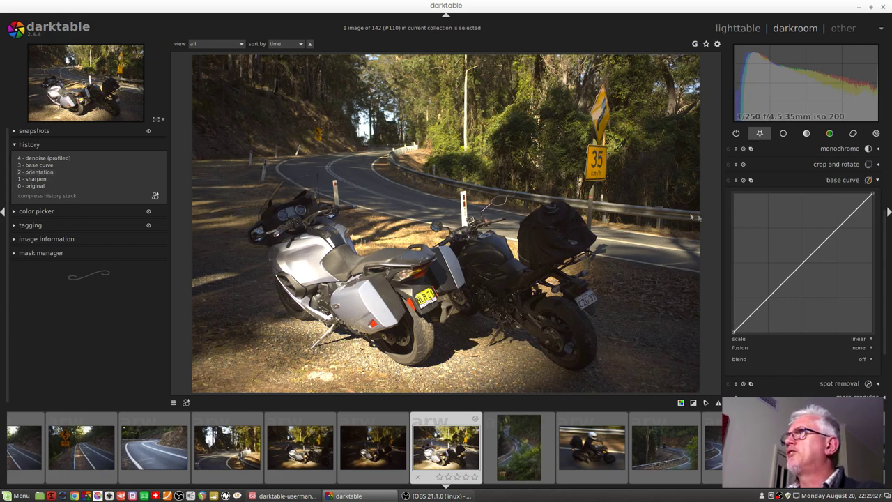
- Pull the base curve's top-right node down, then reset the curve to a straight linear line
mouse_move(860, 93)
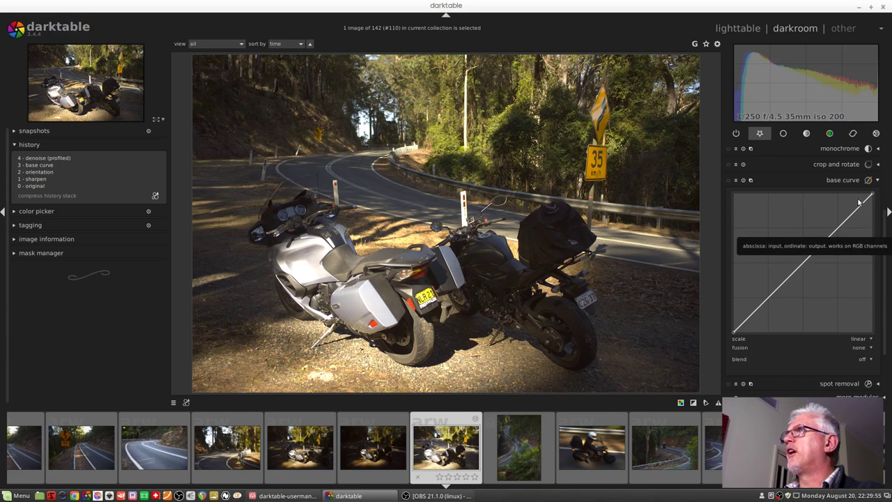
drag(874, 196, 875, 231)
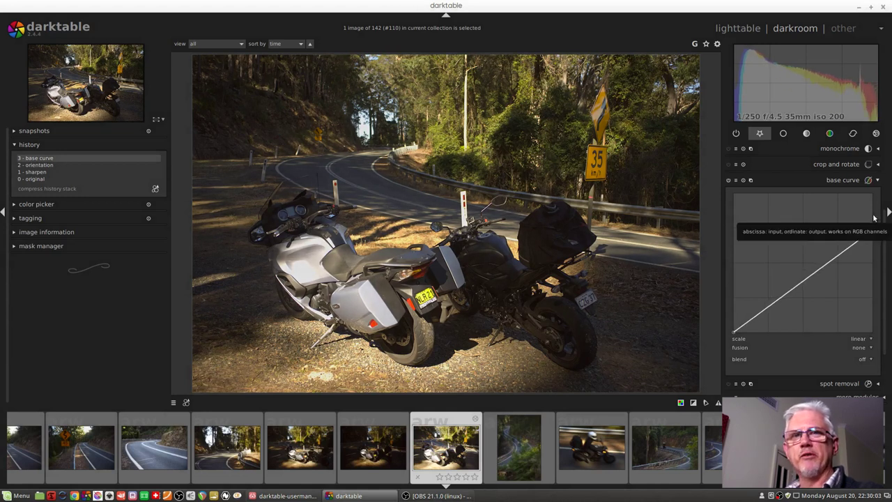
scroll(869, 239, up, 2)
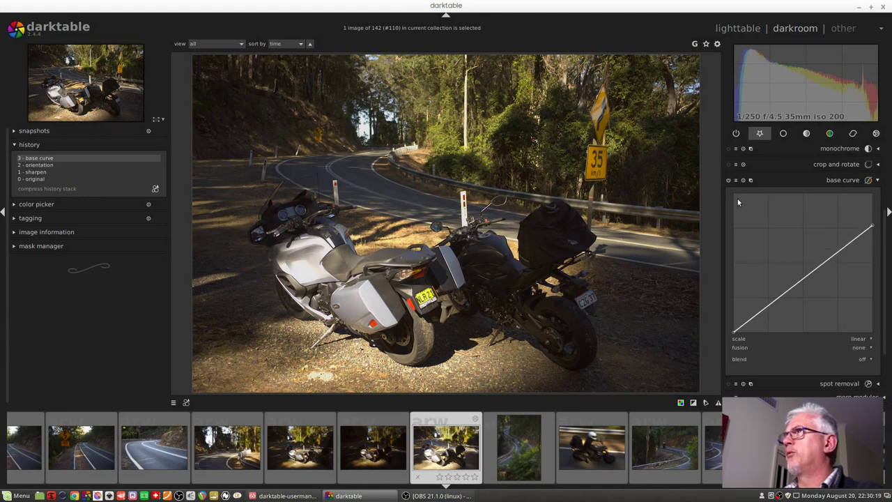
click(743, 180)
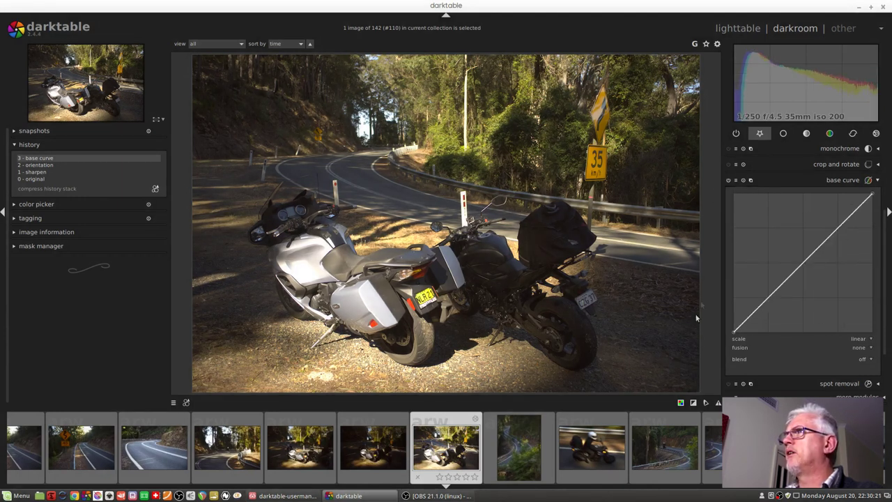
click(681, 403)
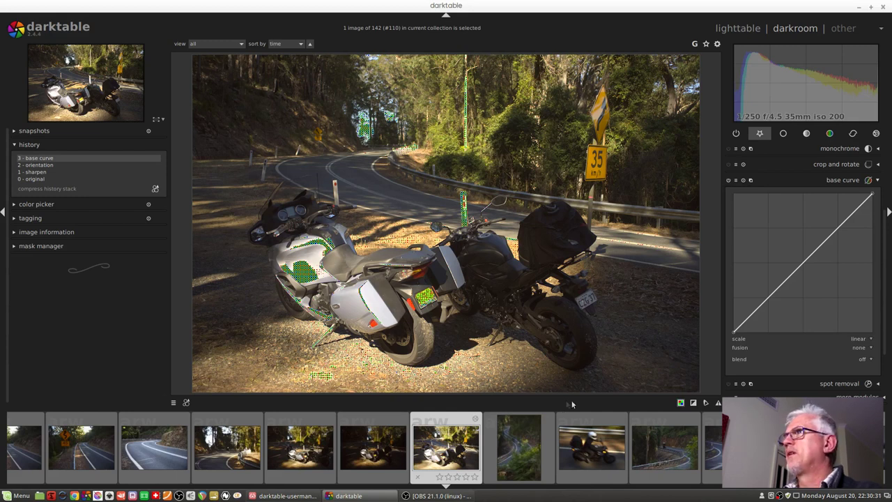
click(681, 404)
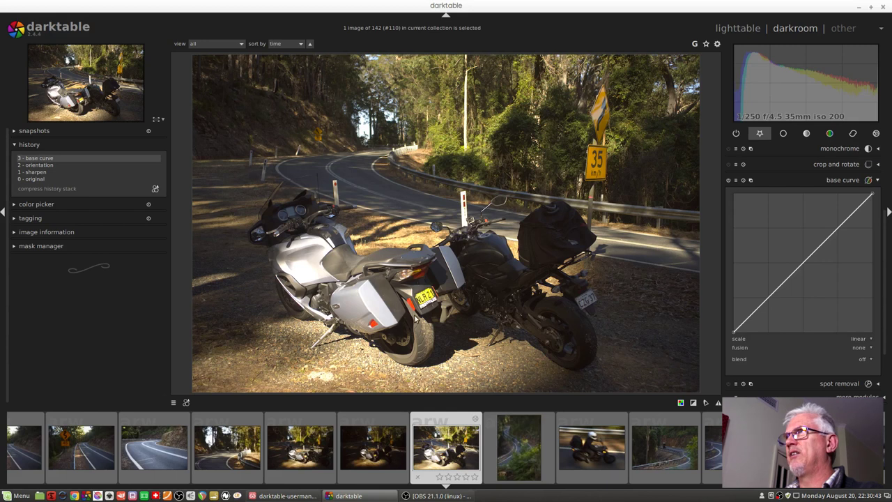
click(737, 180)
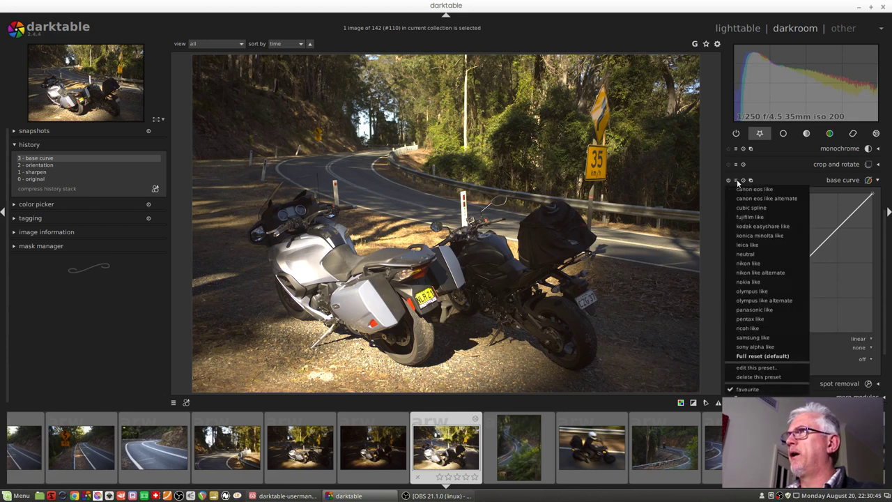
click(763, 347)
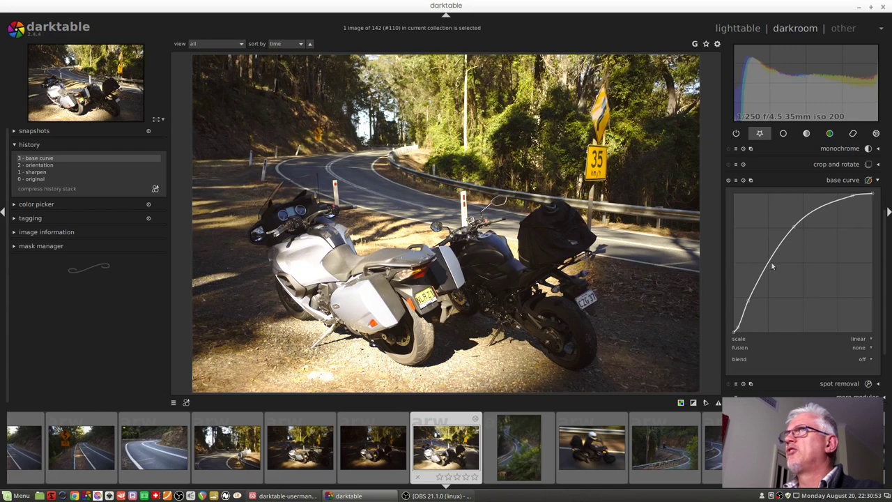
click(743, 180)
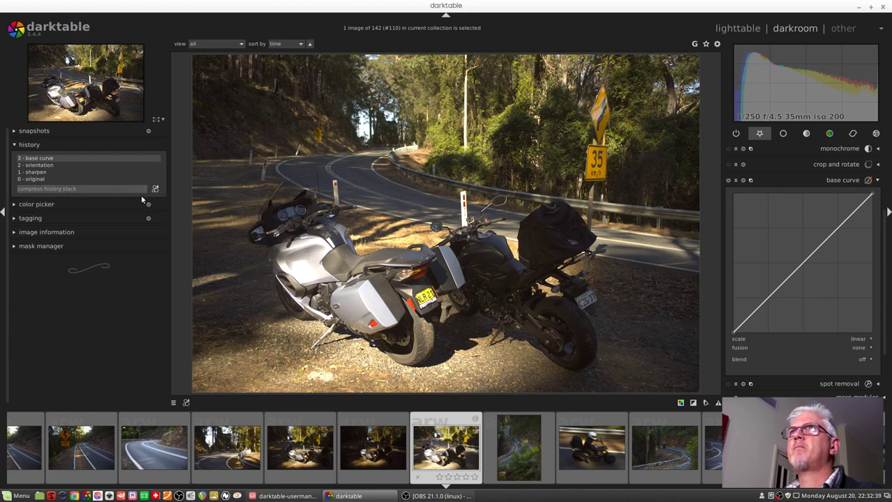
- Roll history back to 2 – orientation and set the exposure module to -0.38 EV
click(49, 165)
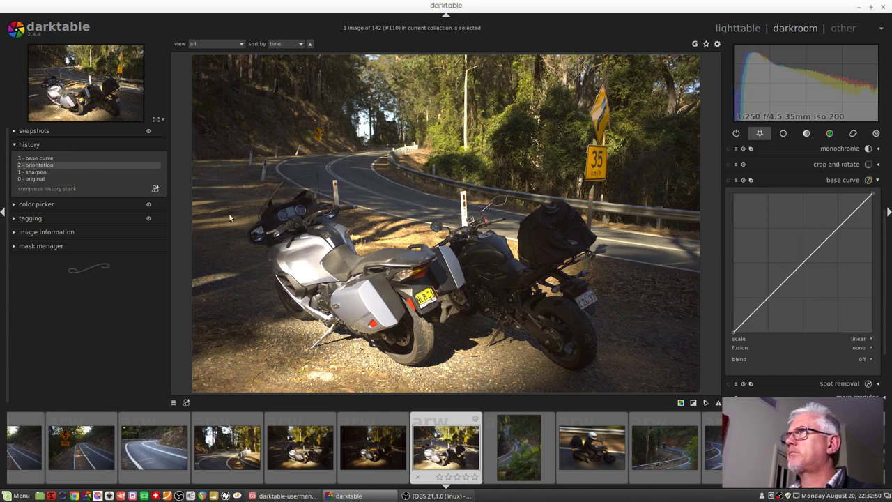
click(840, 181)
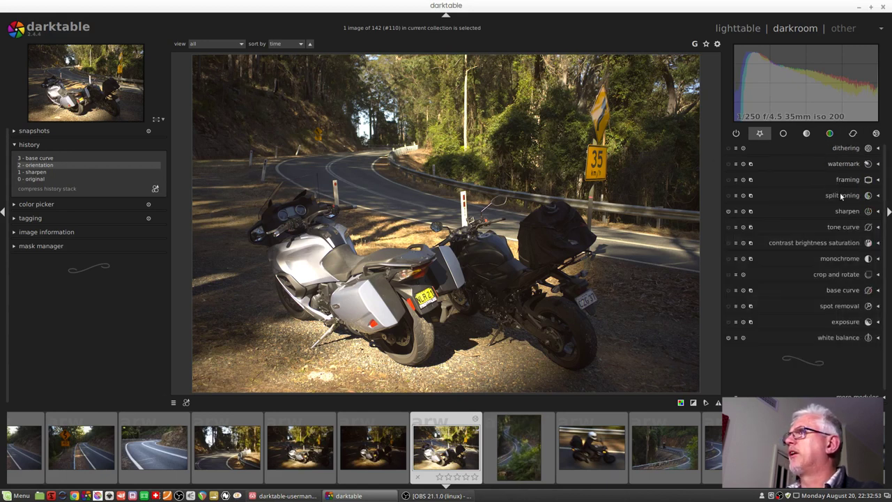
click(841, 322)
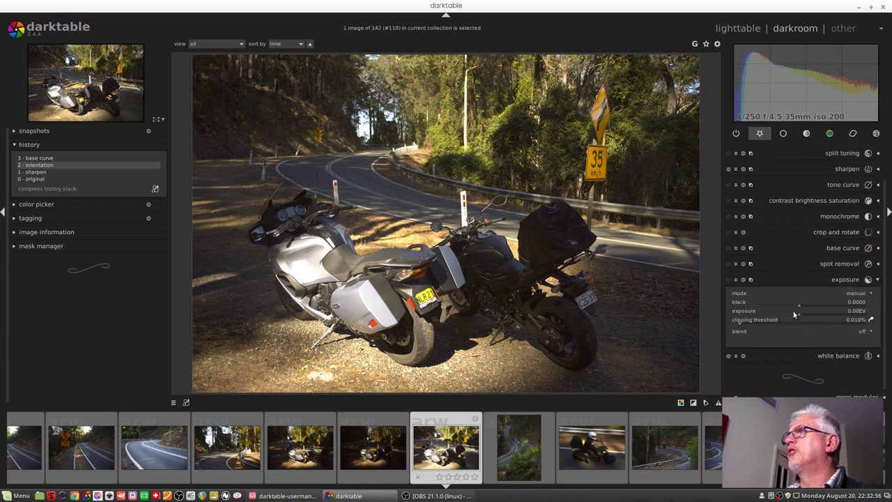
click(789, 315)
click(790, 317)
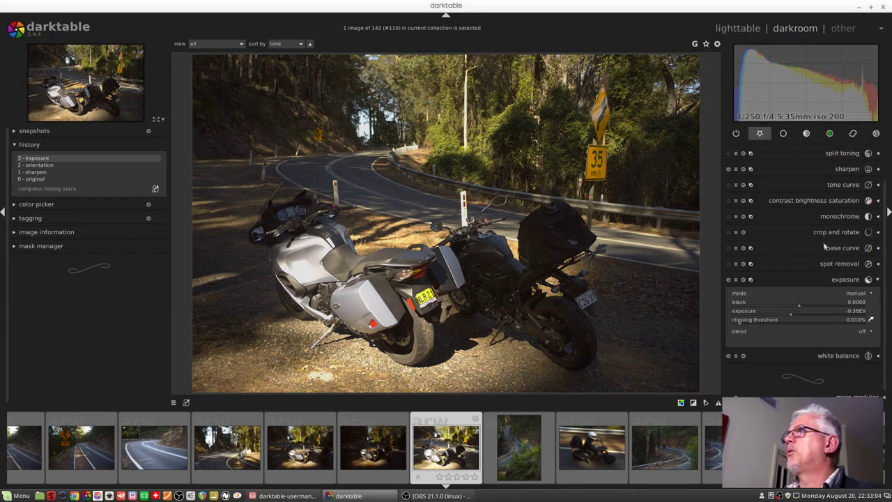
click(794, 200)
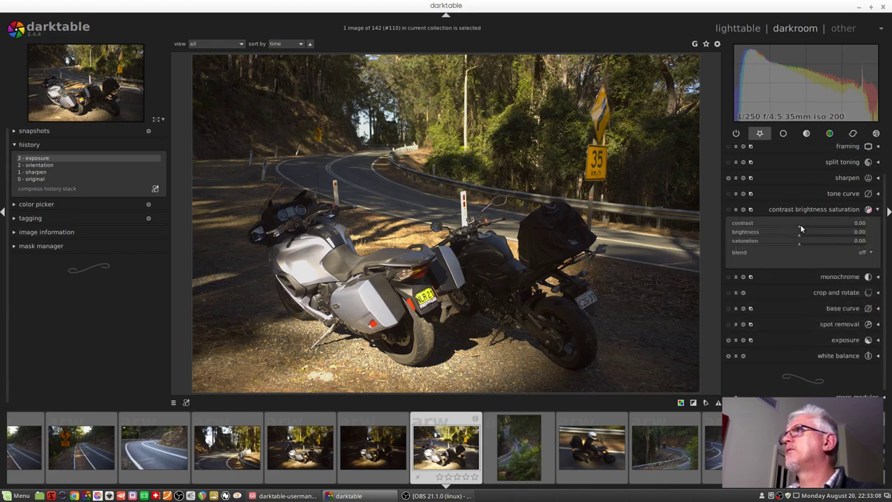
- In contrast brightness saturation, drag contrast up to 0.12 and saturation to 0.14
drag(801, 230, 808, 244)
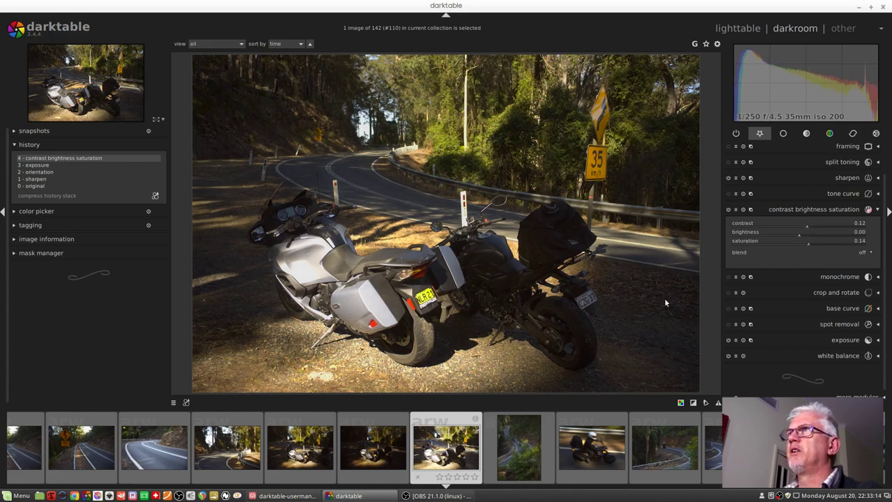